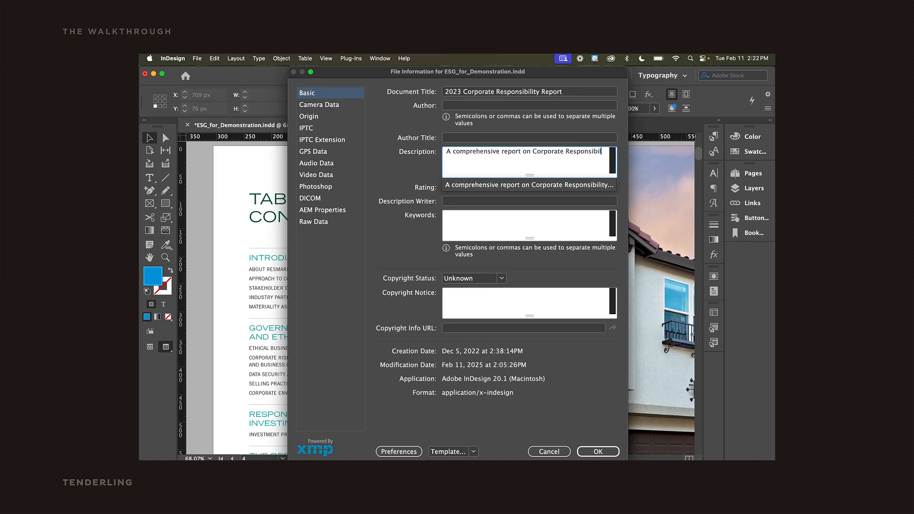
Confirm the document's file information metadata.
click(598, 452)
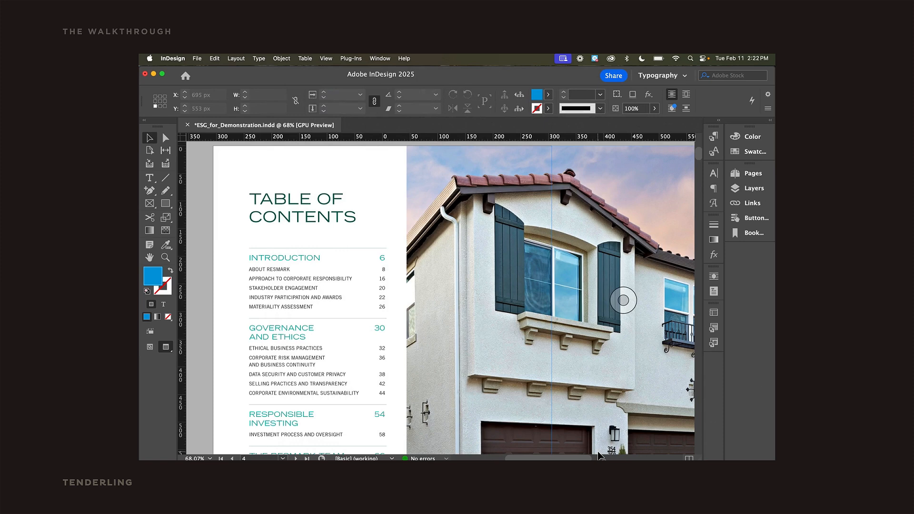
Switch to the exported PDF in Acrobat and inspect the Investment Process tag in the accessibility tags tree.
click(547, 440)
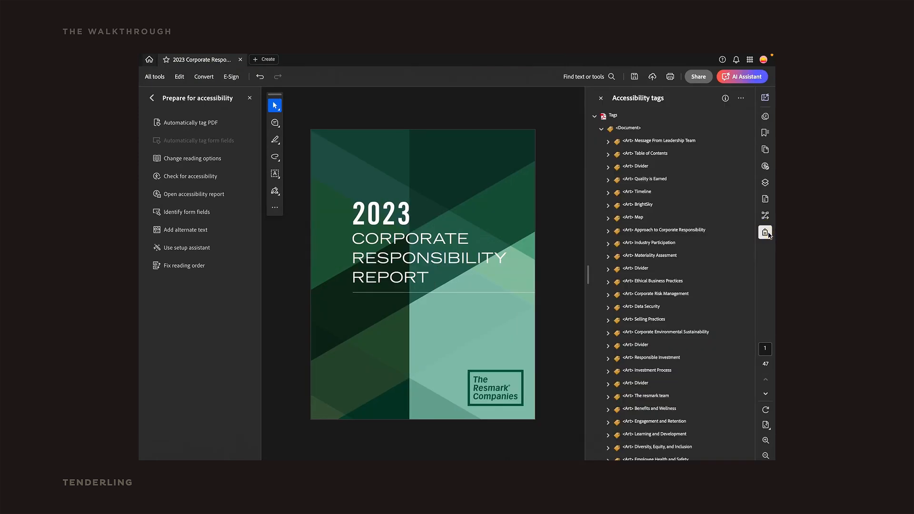
click(639, 371)
click(608, 372)
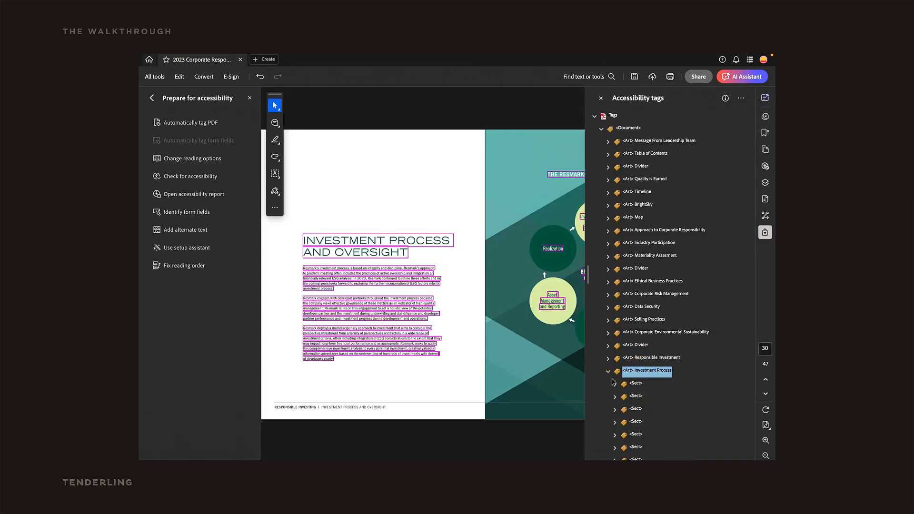
scroll(631, 424, down, 2)
scroll(632, 423, down, 4)
click(479, 300)
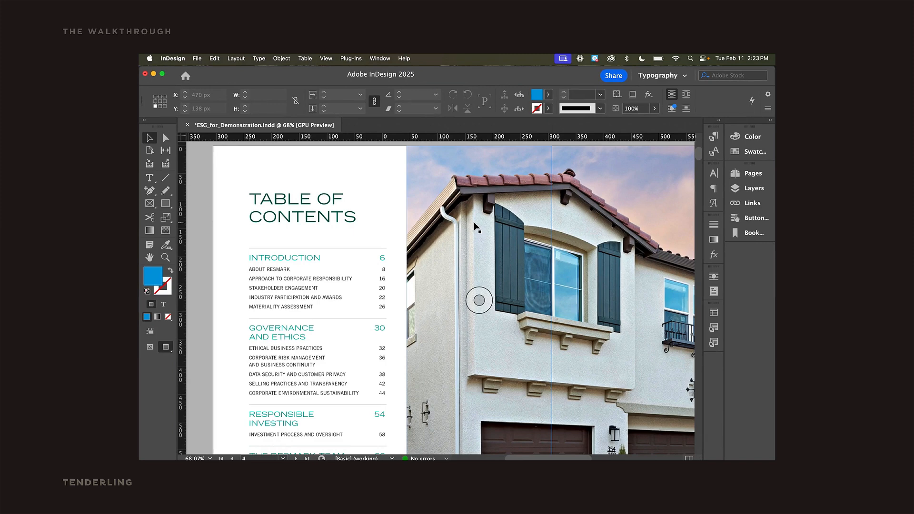
Open the Main Section Header – Green paragraph style's export tagging options and review its PDF tag.
click(714, 136)
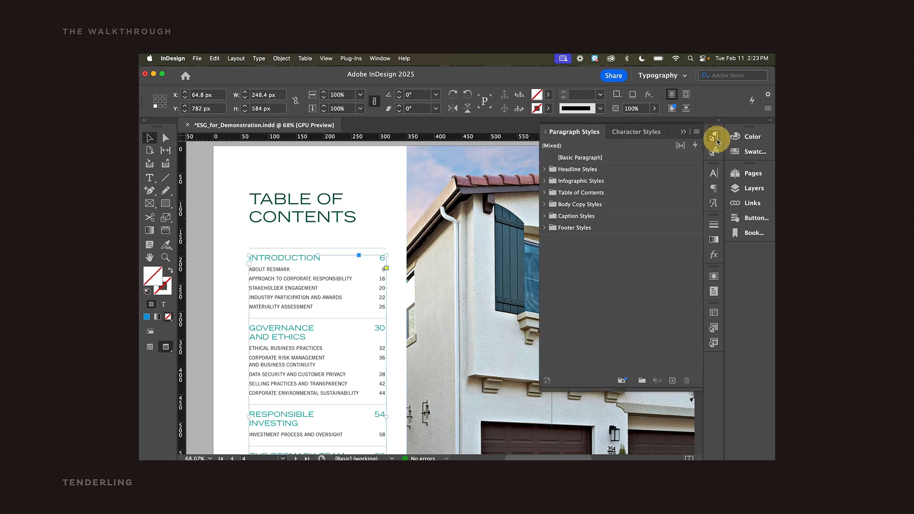
click(544, 170)
double_click(643, 203)
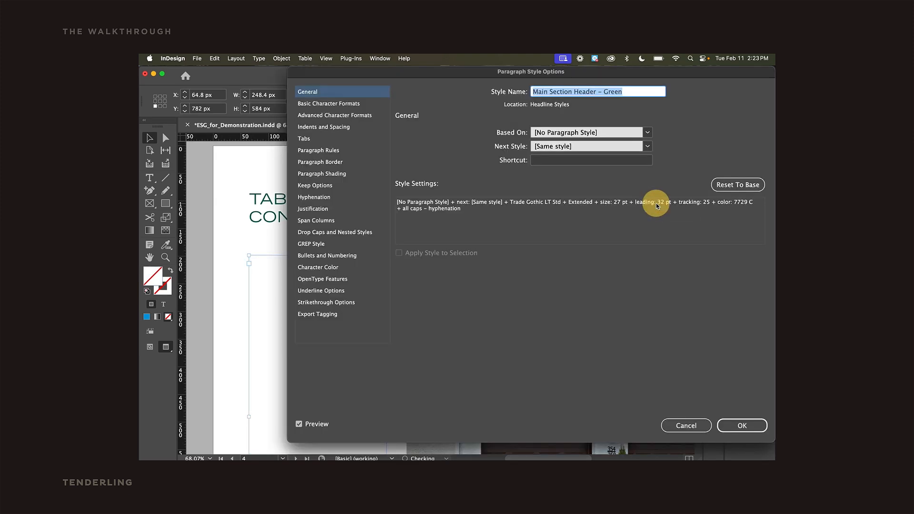
click(351, 313)
click(453, 333)
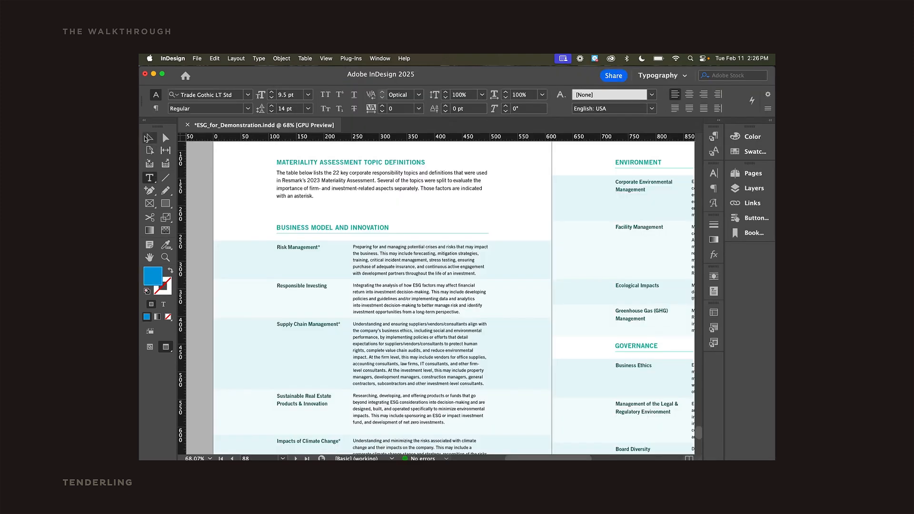
click(148, 139)
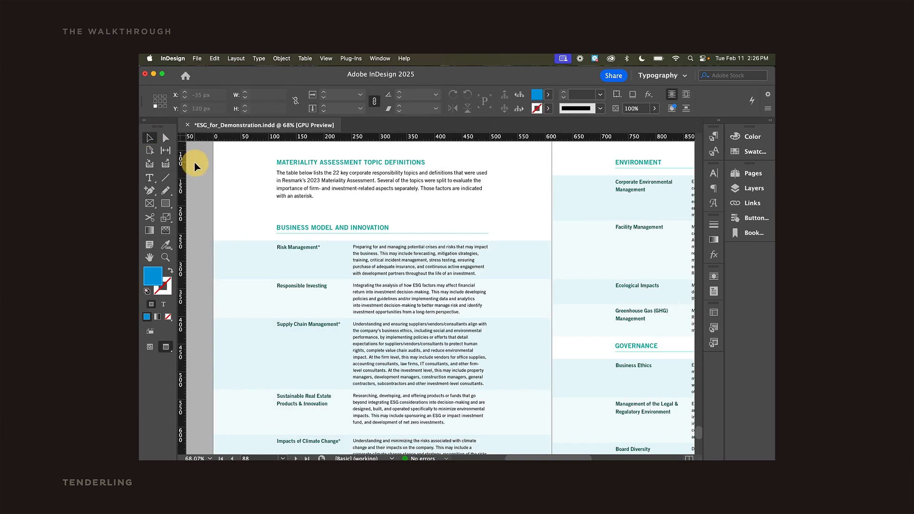
Convert the Risk Management row of the materiality table into a header row.
click(217, 260)
right_click(215, 265)
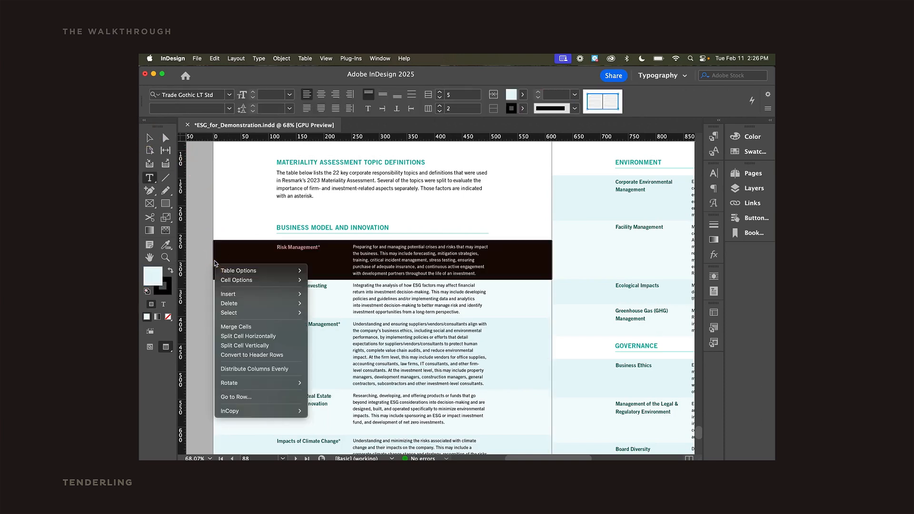
click(261, 355)
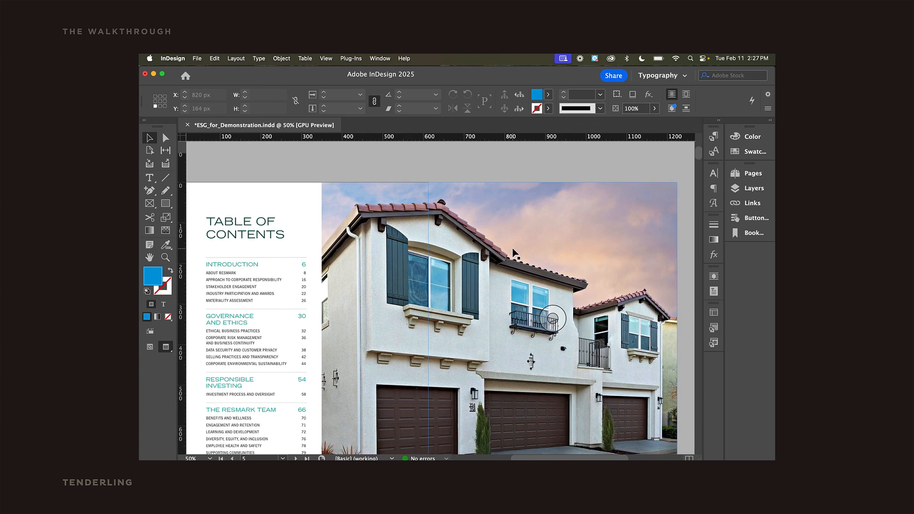
Add custom alt text to the house photo: "Exterior of a suburban duplex with white walls, red garage doors, and Spanish".
click(514, 254)
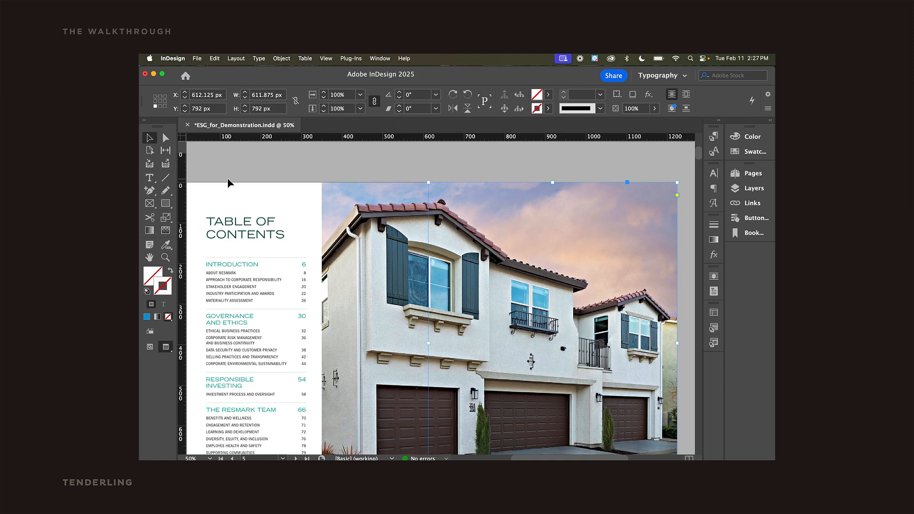
click(282, 58)
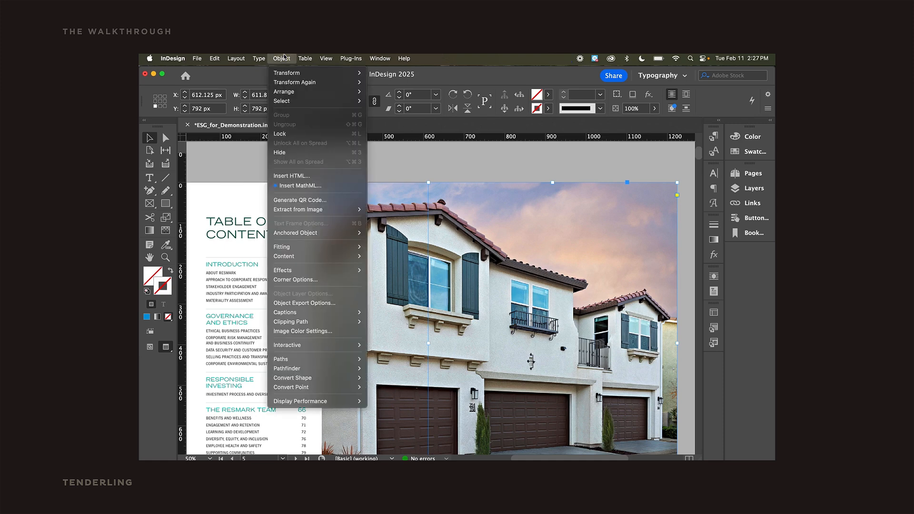
click(299, 305)
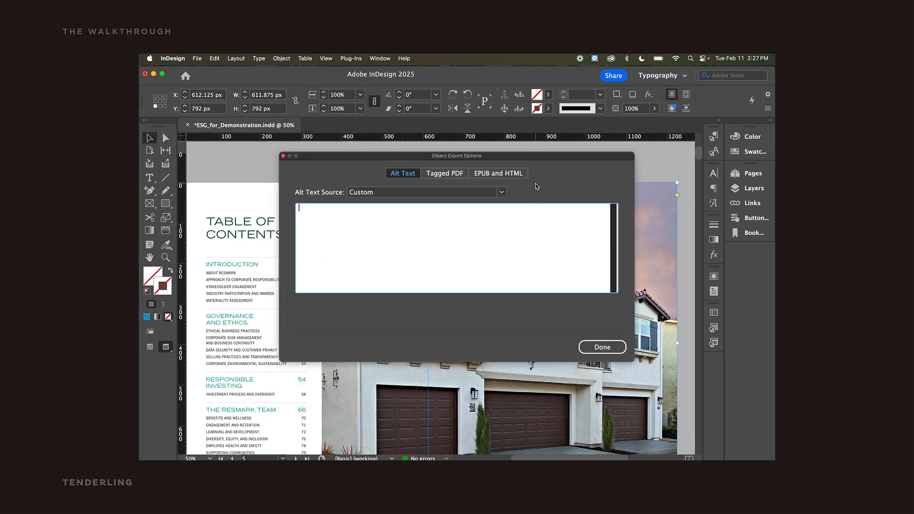
text(Exterior of a suburban duplex with white walls, red garage doors, and Spanish)
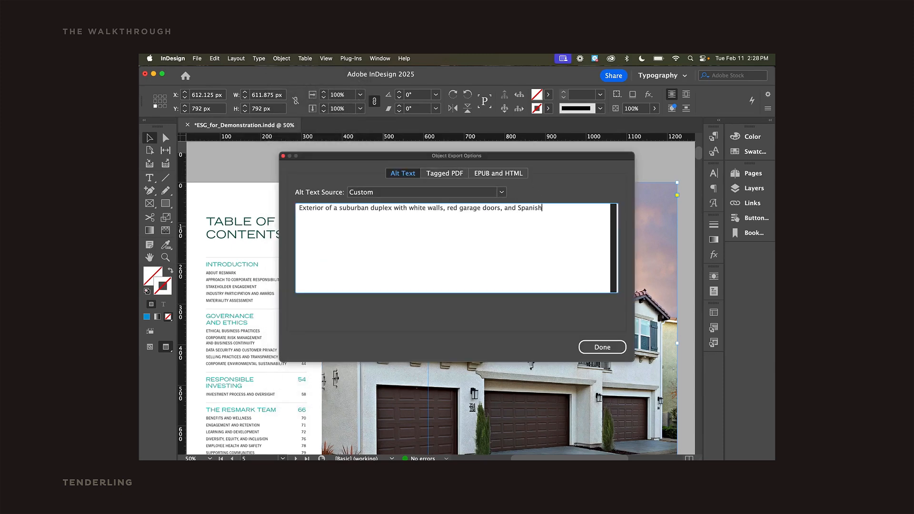
click(602, 347)
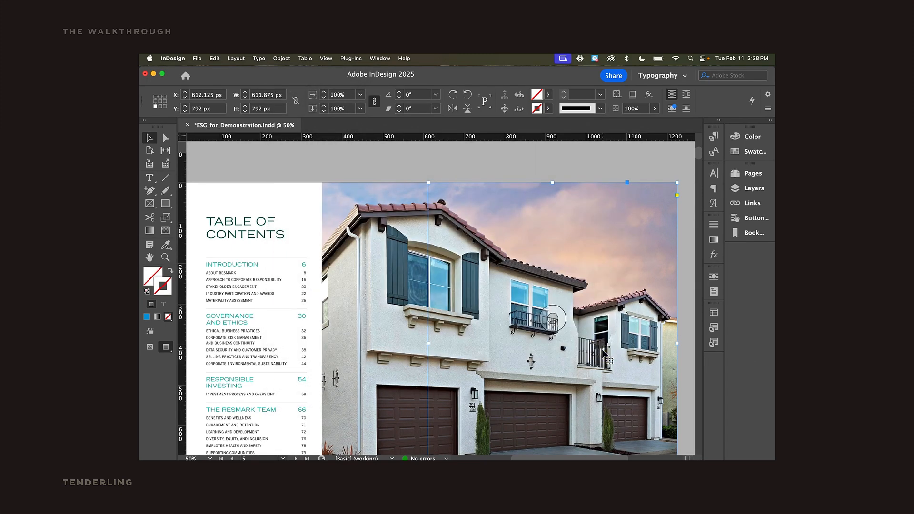
Switch to Adobe Bridge and view the Alt Text (Accessibility) metadata of Parador.jpg.
click(587, 445)
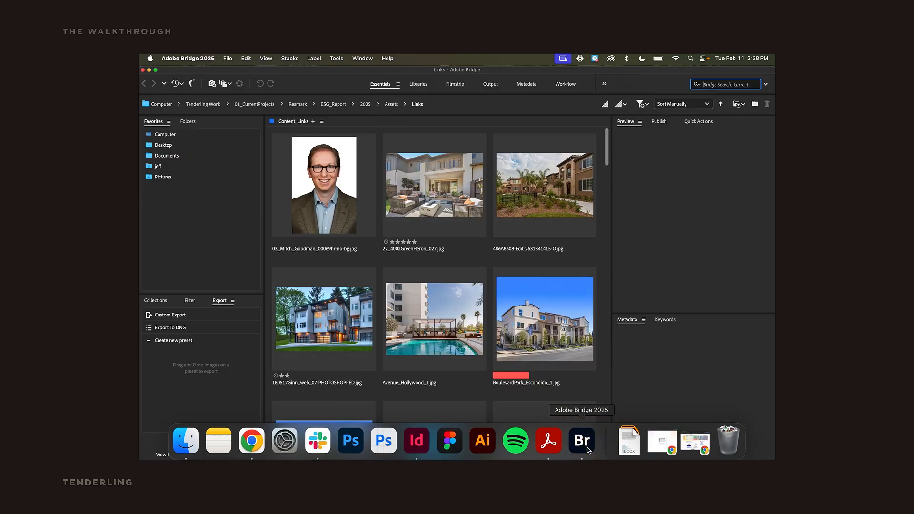
scroll(541, 286, down, 5)
click(541, 286)
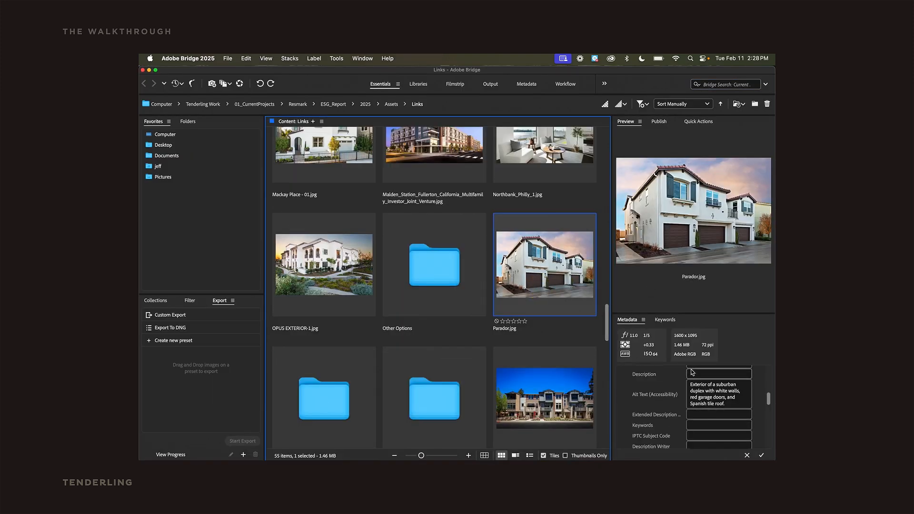
click(668, 396)
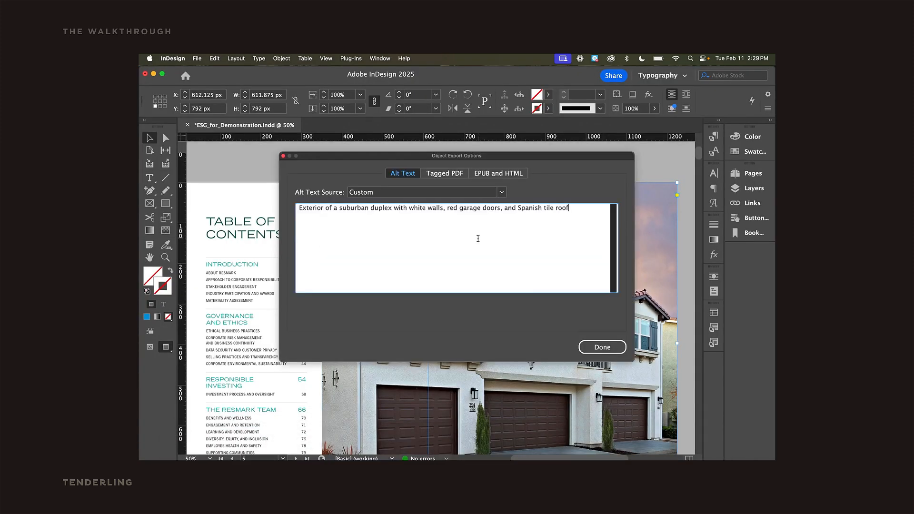
Review the alt text source options of the house photo and close the export options dialog.
click(419, 192)
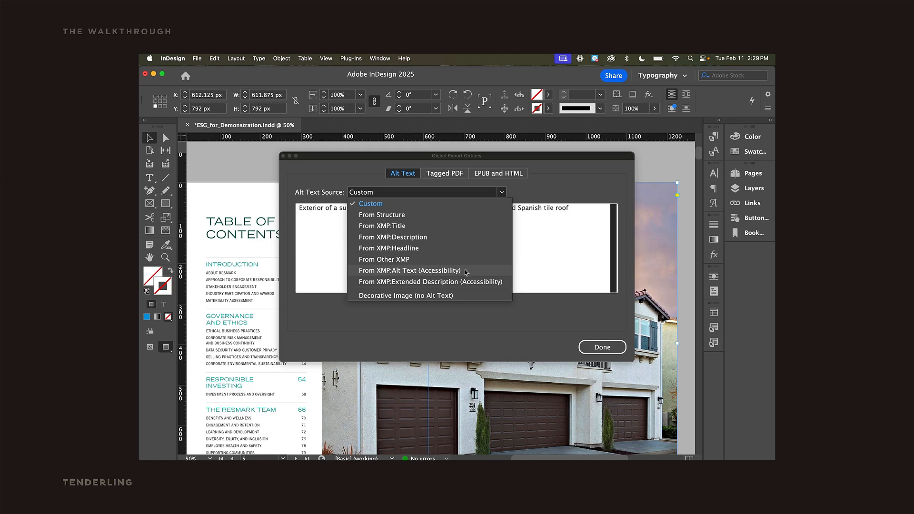
click(595, 346)
Zoom into the table of contents page and open the Bookmarks list to review it.
drag(197, 270, 260, 238)
click(166, 257)
click(351, 247)
click(149, 138)
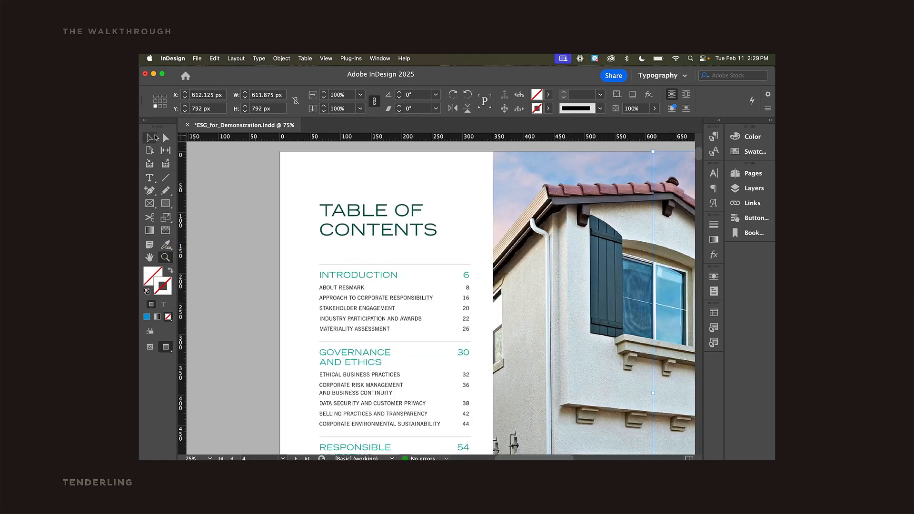
drag(369, 203, 339, 199)
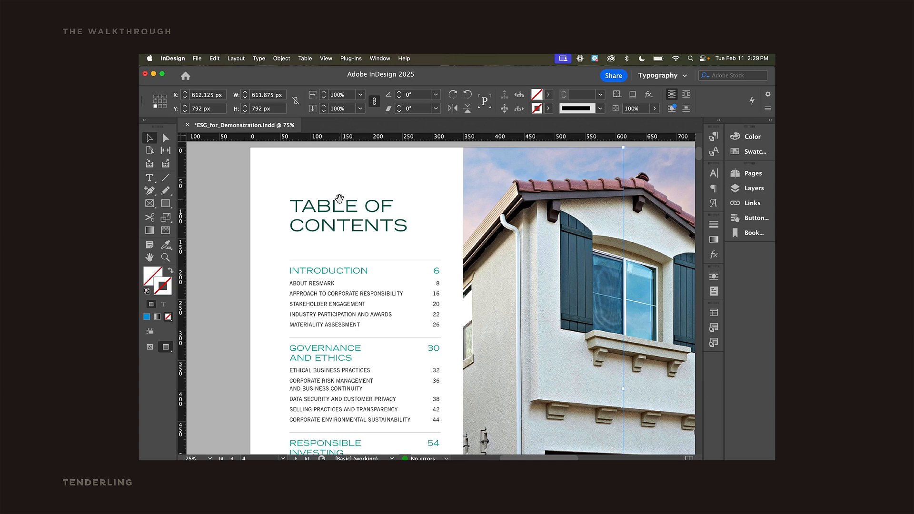
click(752, 233)
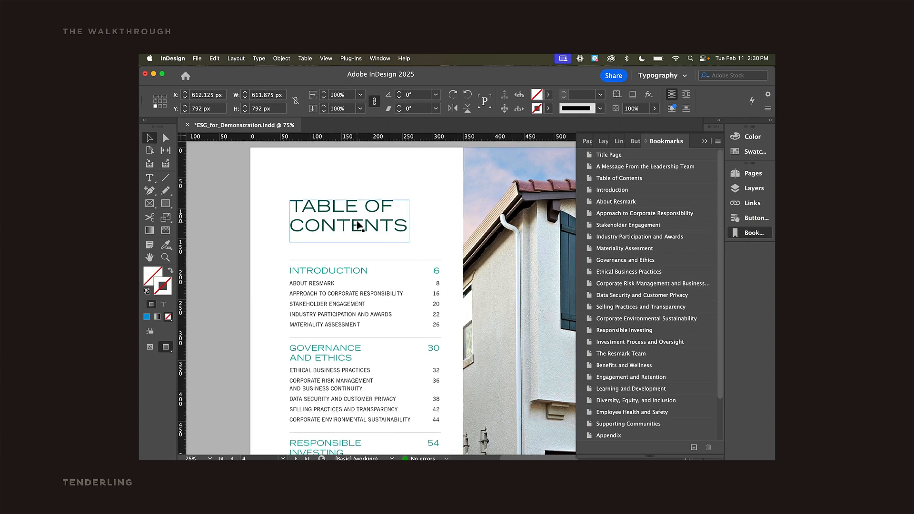
Create a new hyperlink from the INTRODUCTION heading in the table of contents.
click(345, 270)
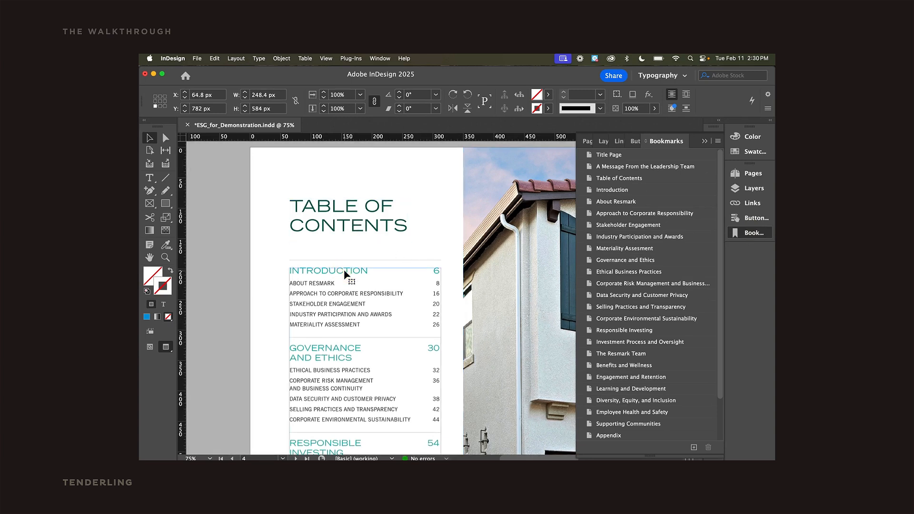
double_click(345, 270)
right_click(346, 269)
mouse_move(361, 388)
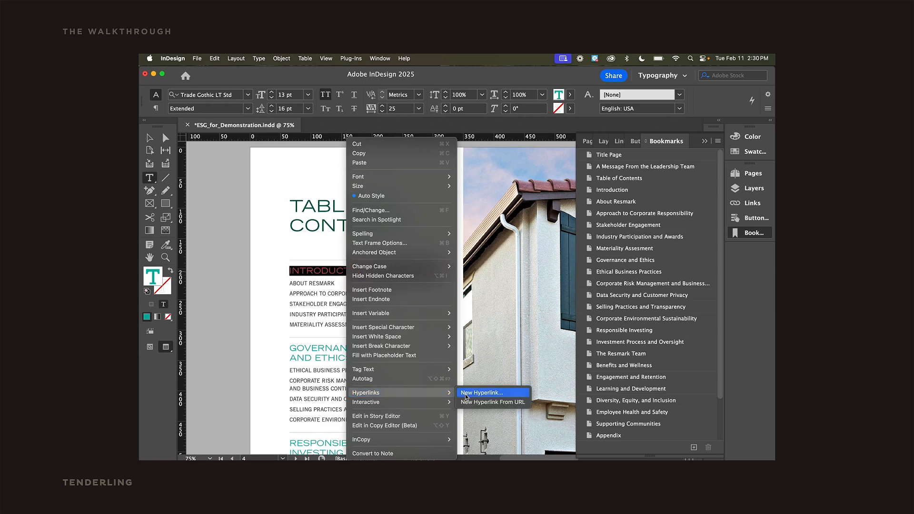
click(419, 388)
click(374, 214)
click(374, 213)
click(576, 165)
click(373, 281)
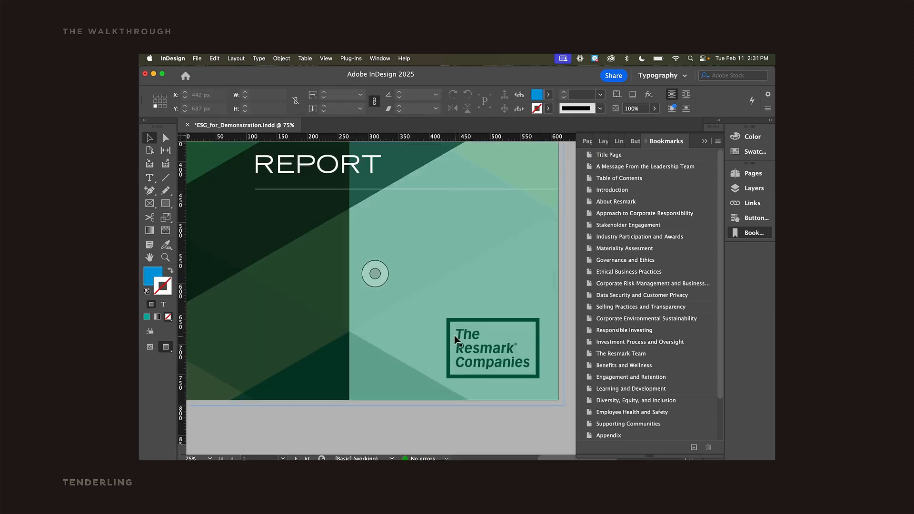
Convert the Resmark Companies logo on the cover into a button.
click(450, 336)
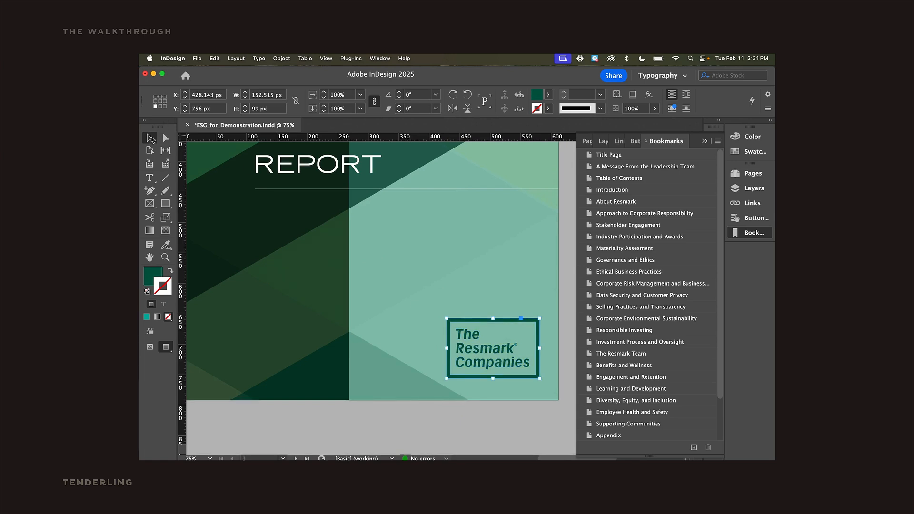
right_click(450, 335)
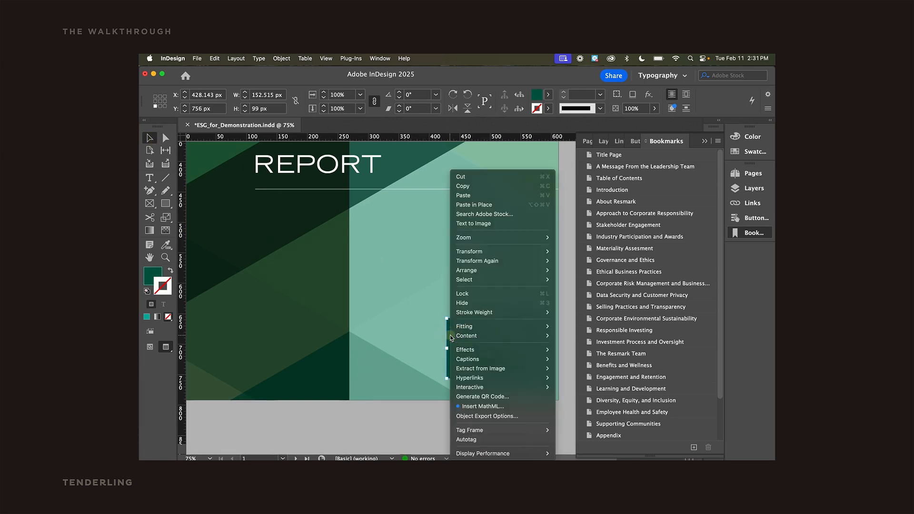
mouse_move(476, 388)
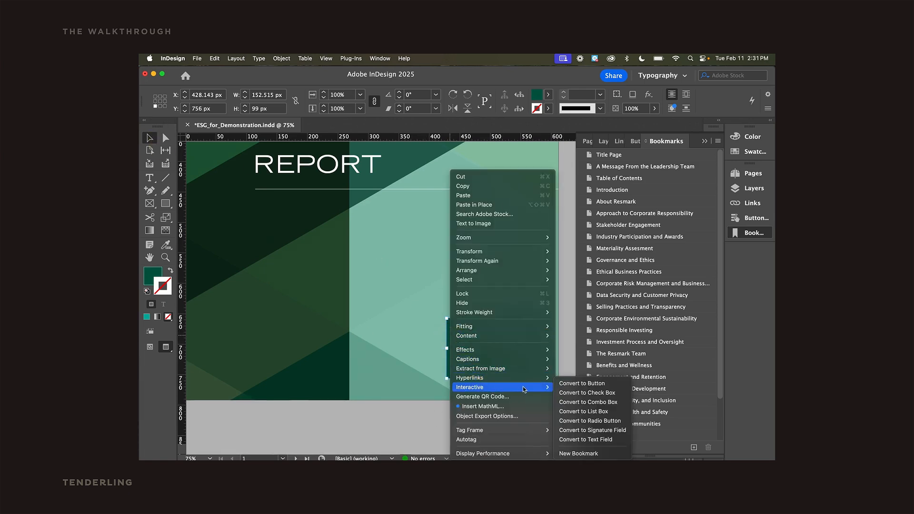
click(559, 385)
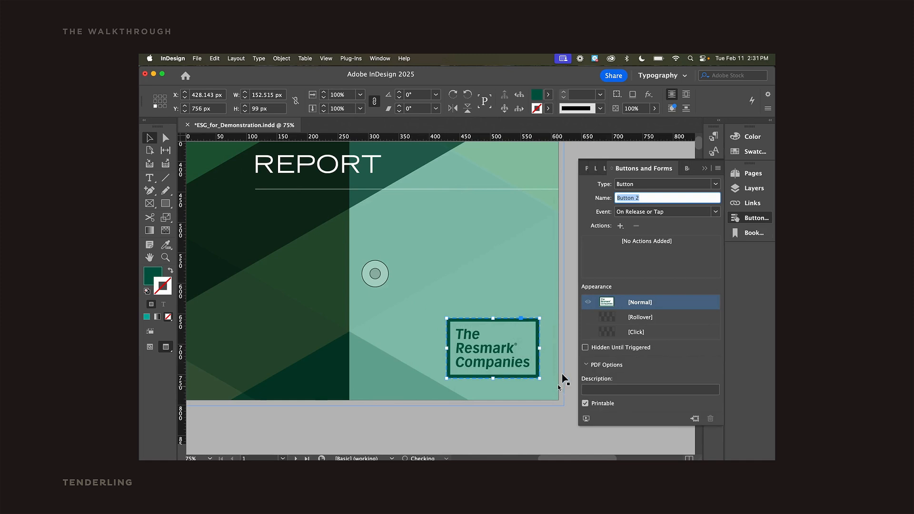
Name the button Resmark Button and give it the PDF description "Link to the last page".
text(Resmark Button)
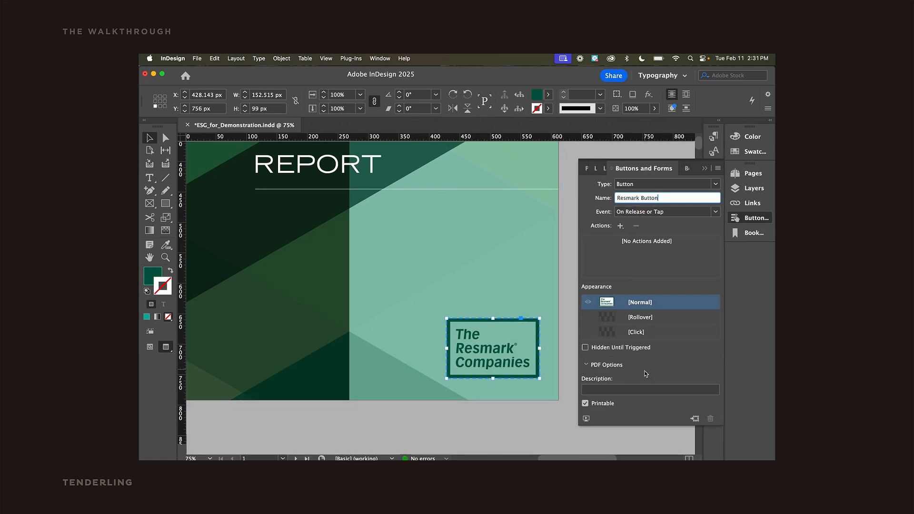
key(Tab)
text(Link to the last page)
Set the button's event to On Focus (PDF) and its destination to About Resmark.
click(666, 211)
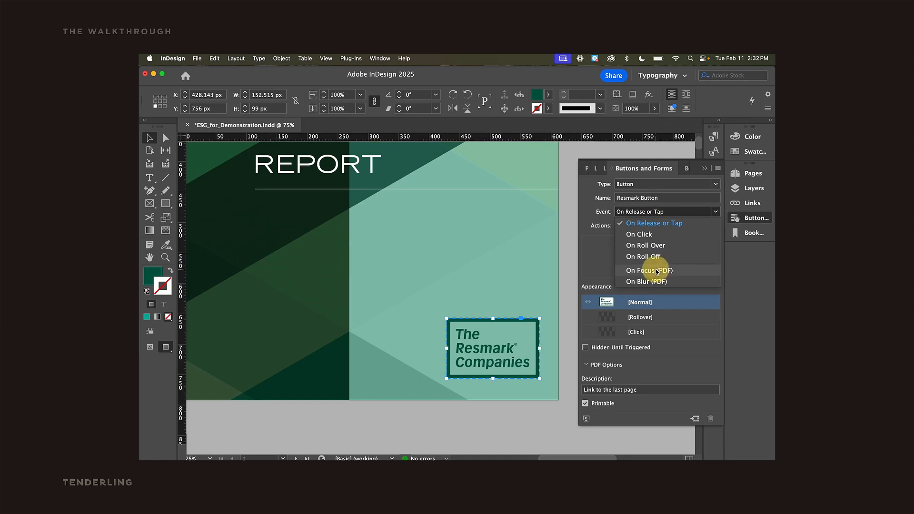
click(657, 294)
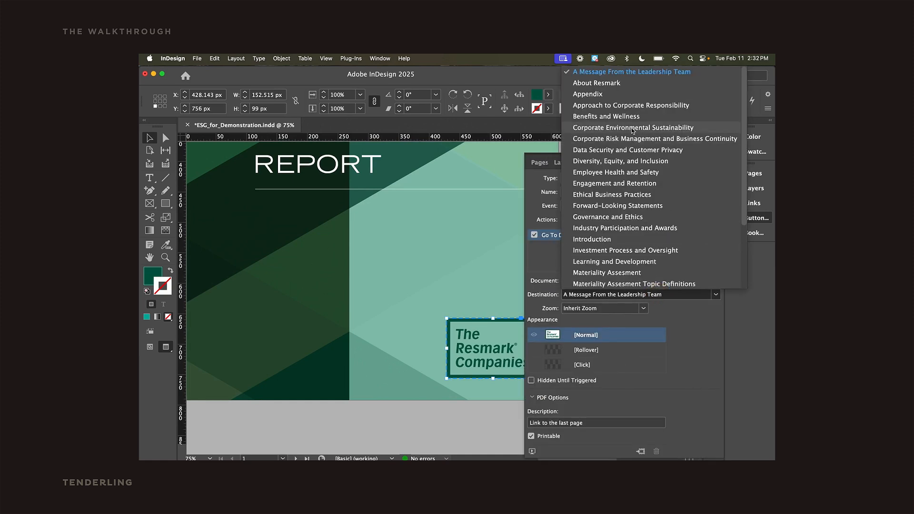
scroll(632, 137, down, 5)
scroll(633, 131, up, 5)
click(599, 84)
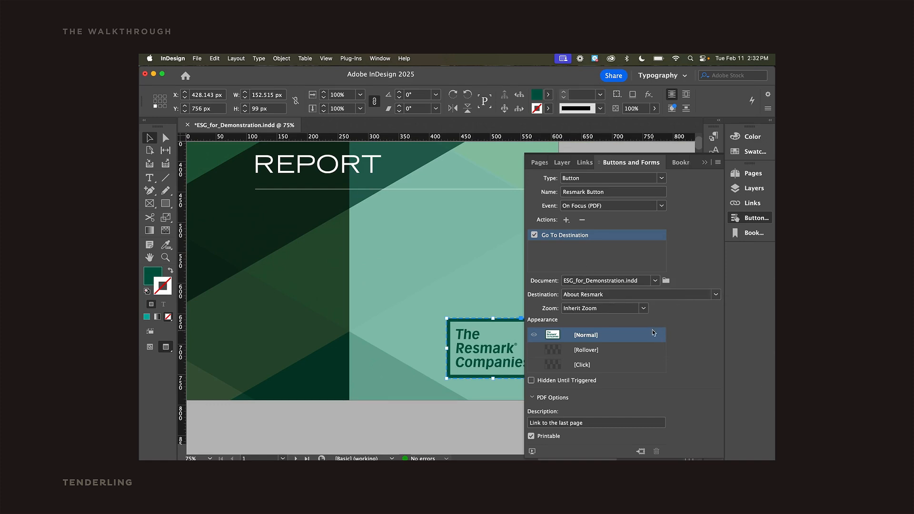
Open the Layers panel.
click(704, 162)
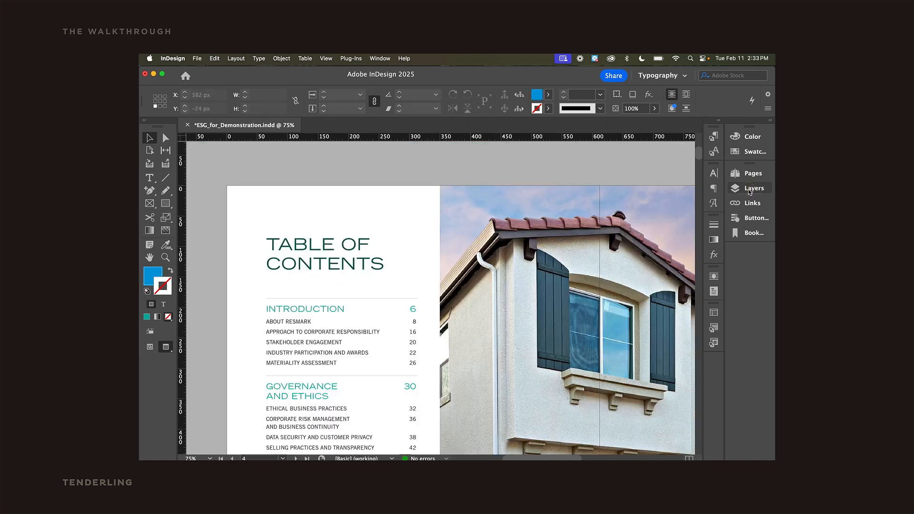
click(755, 188)
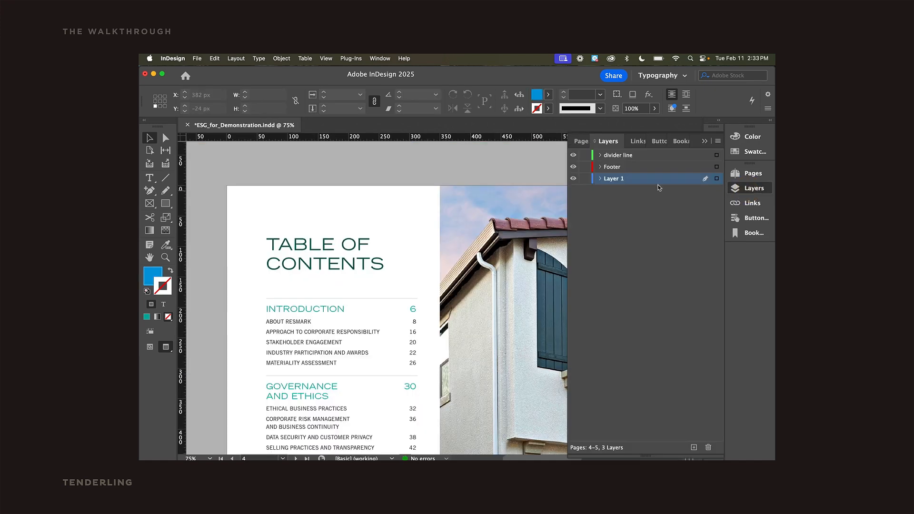
Expand Layer 1 and select each of its objects in turn to review them.
click(600, 178)
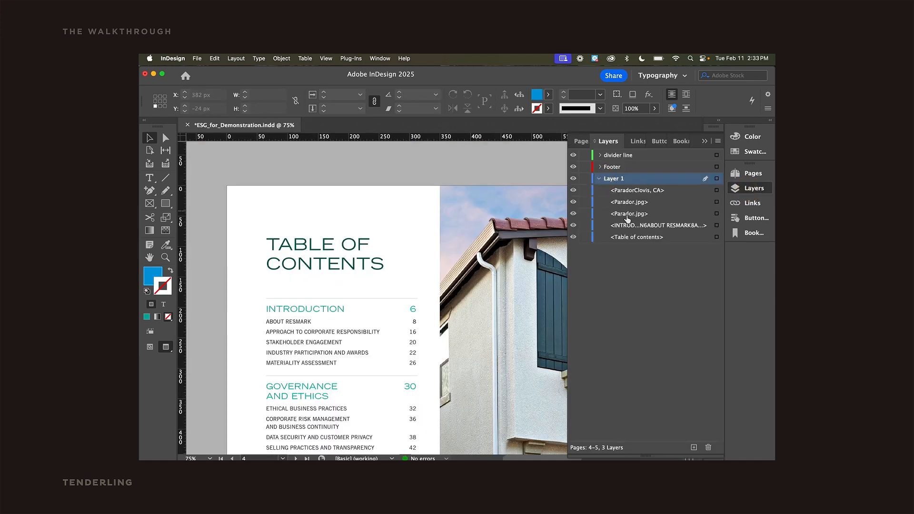
click(629, 238)
click(631, 228)
click(633, 215)
click(634, 202)
click(633, 192)
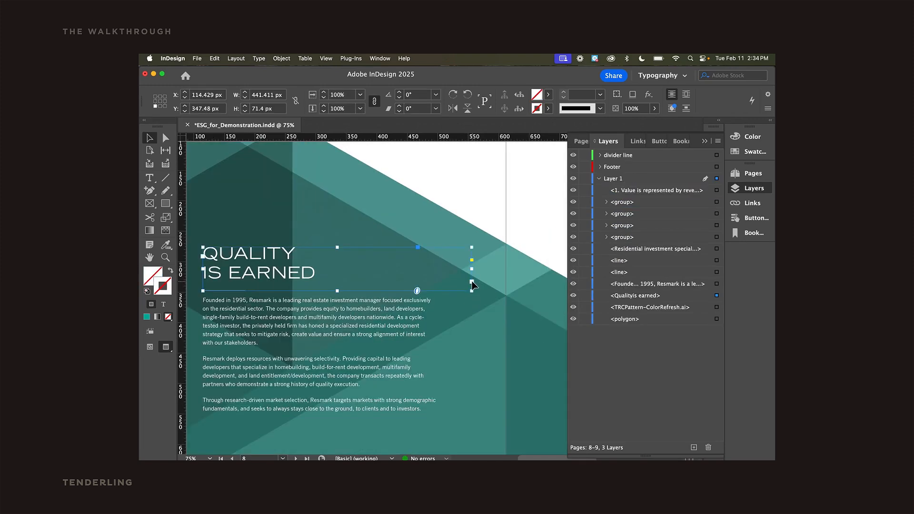
Select the teal background pattern graphic on the Quality Is Earned spread and set its PDF options in Object Export Options.
click(473, 285)
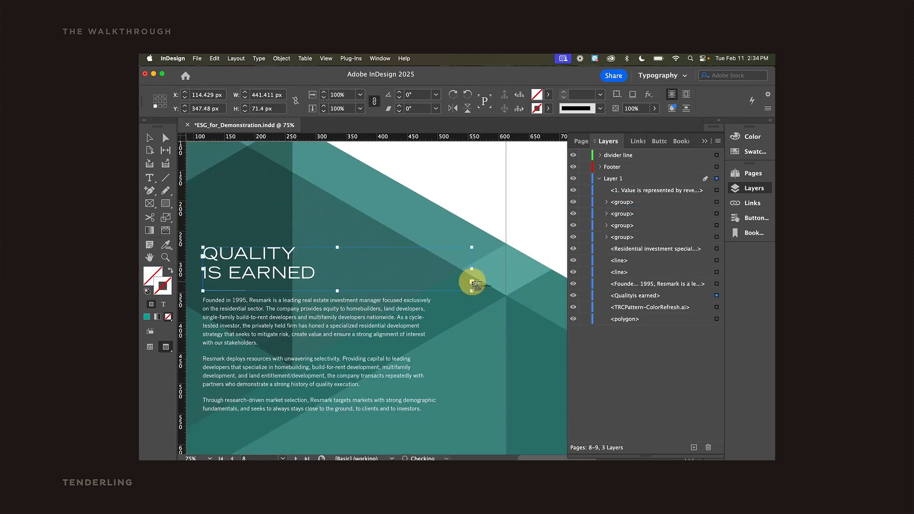
click(284, 310)
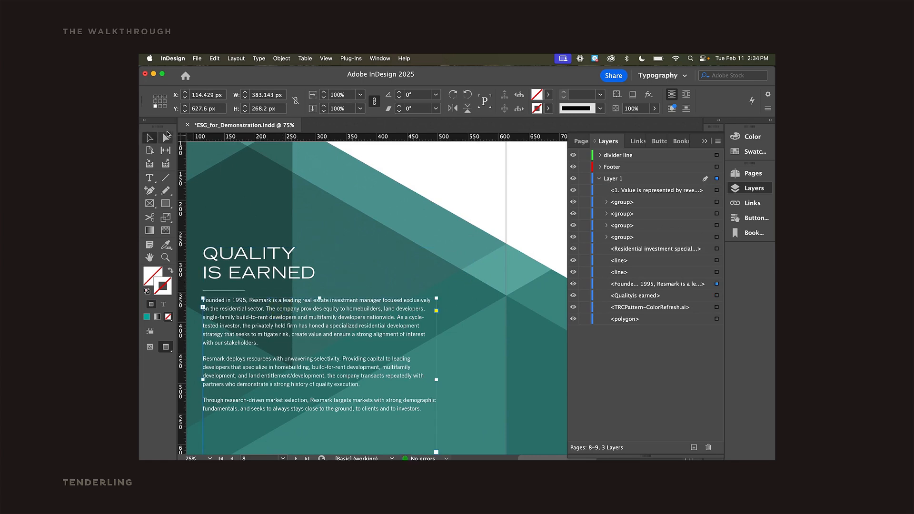
click(223, 186)
double_click(439, 295)
drag(219, 254, 365, 374)
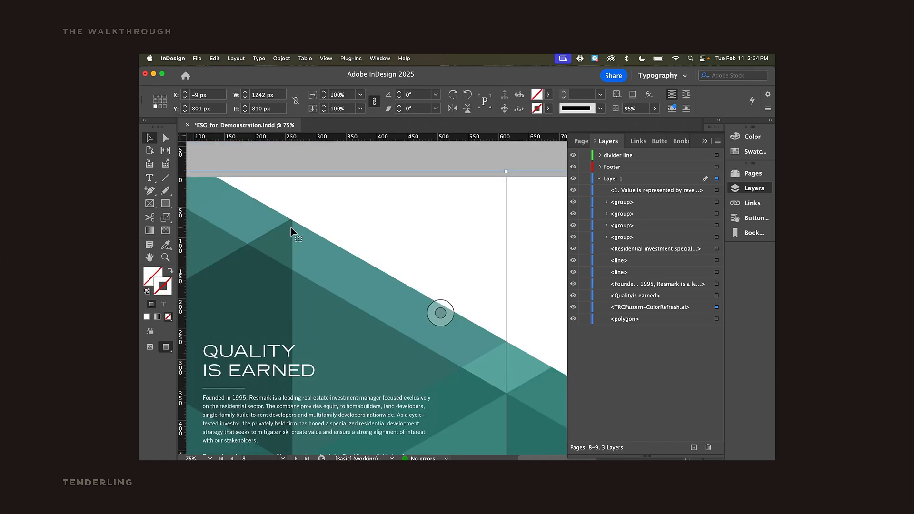
click(285, 57)
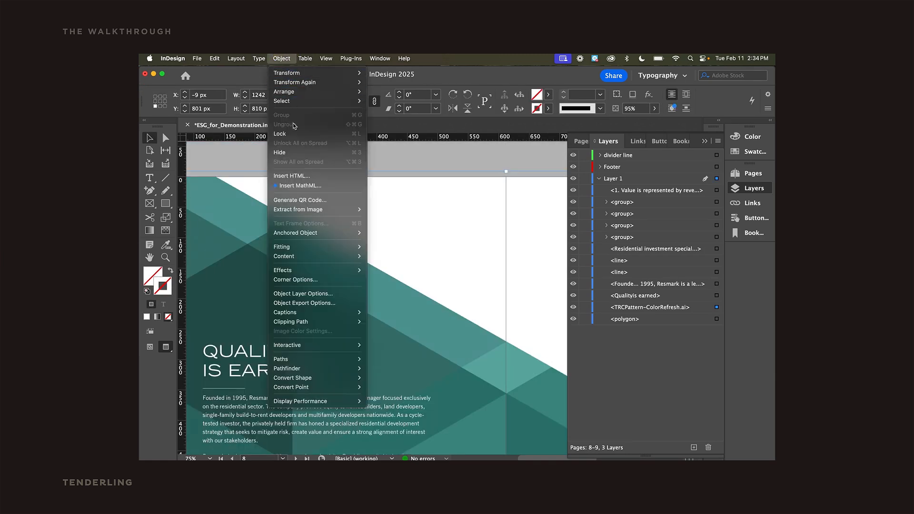
click(301, 303)
click(437, 192)
click(412, 213)
click(582, 348)
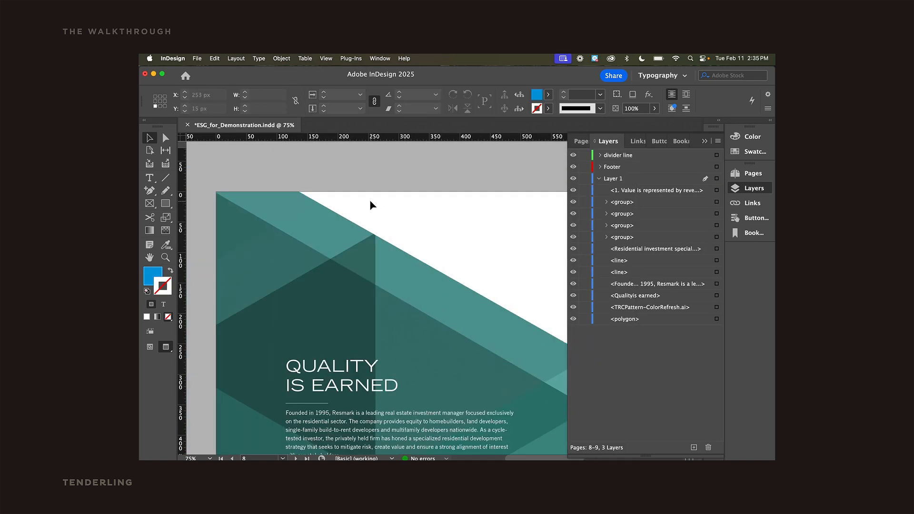
Export the document as an Adobe PDF (Interactive) to the Desktop, checking the Advanced accessibility options before exporting.
key(super+e)
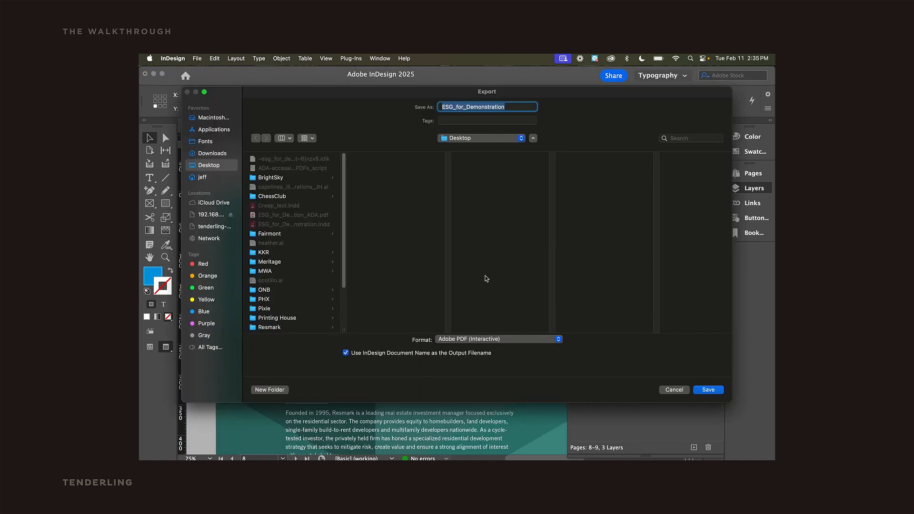
click(509, 339)
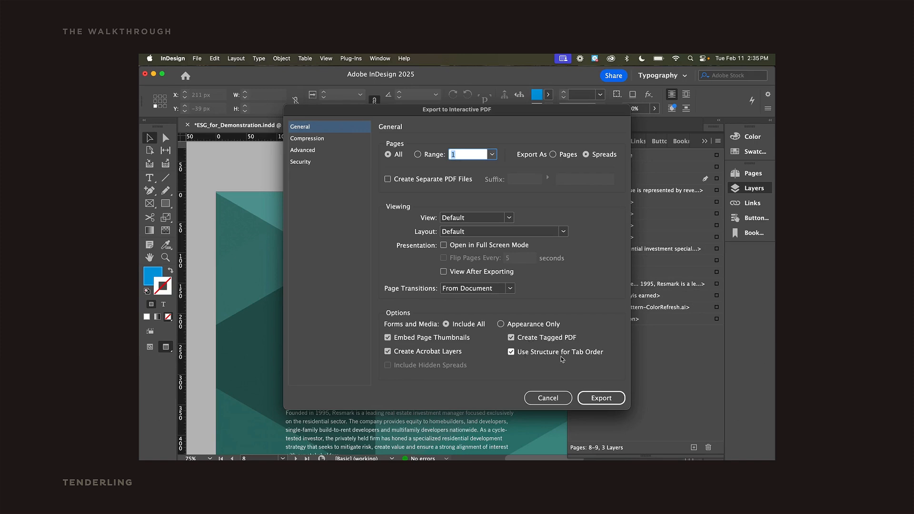
click(324, 152)
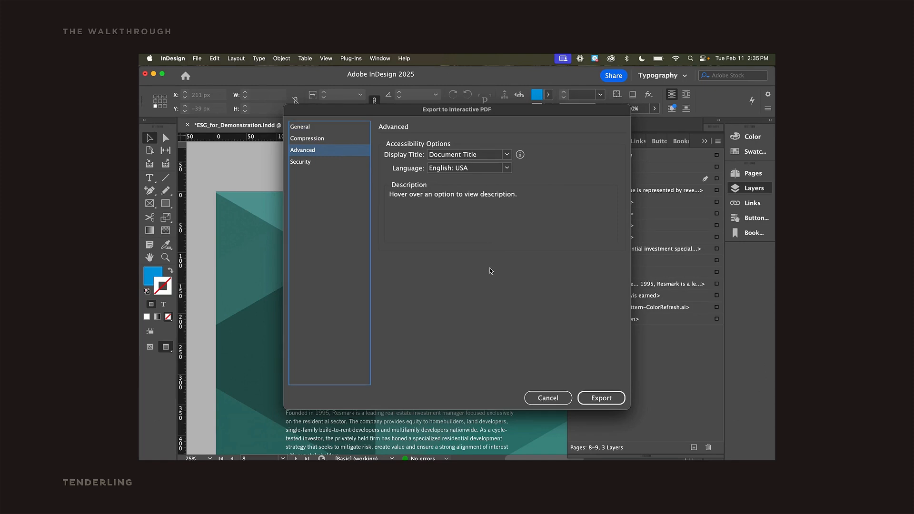
key(Tab)
click(601, 397)
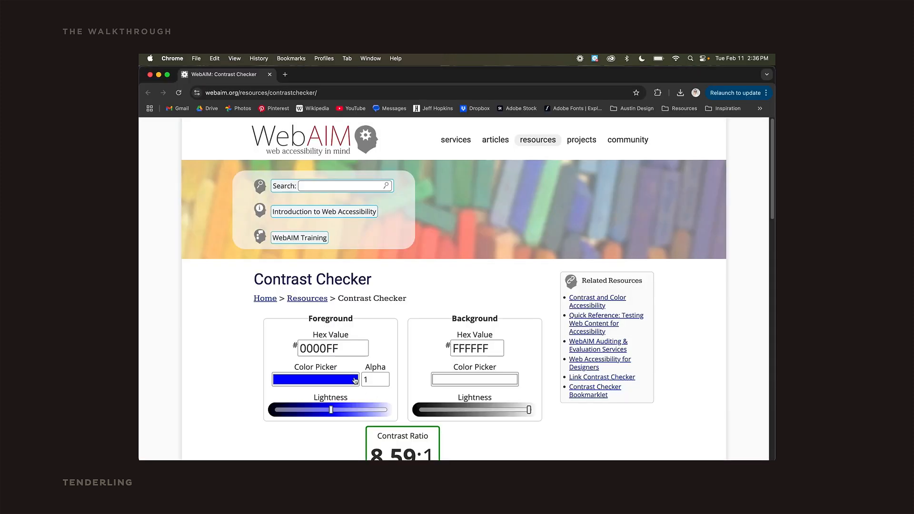
Switch to the WebAIM Contrast Checker in Chrome, pick a green foreground color 12A157 against white, and review the WCAG results.
click(355, 380)
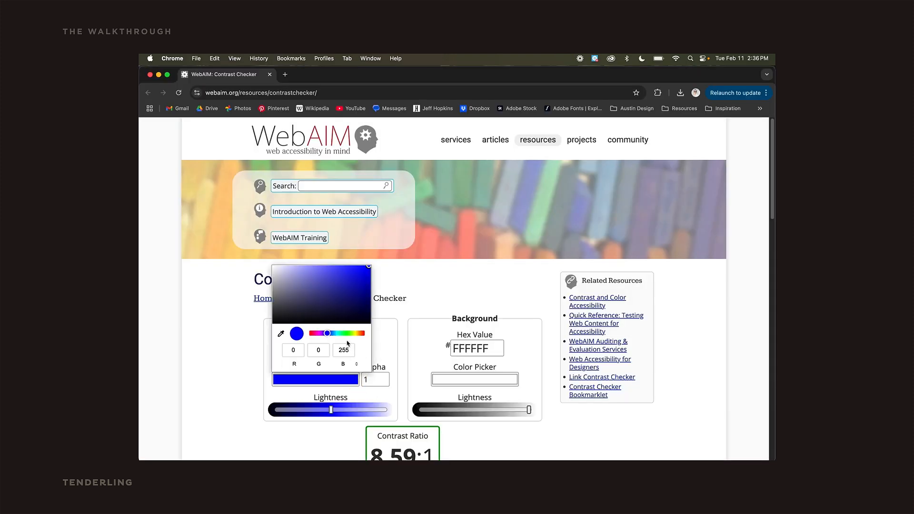
drag(336, 335, 342, 335)
drag(357, 300, 360, 289)
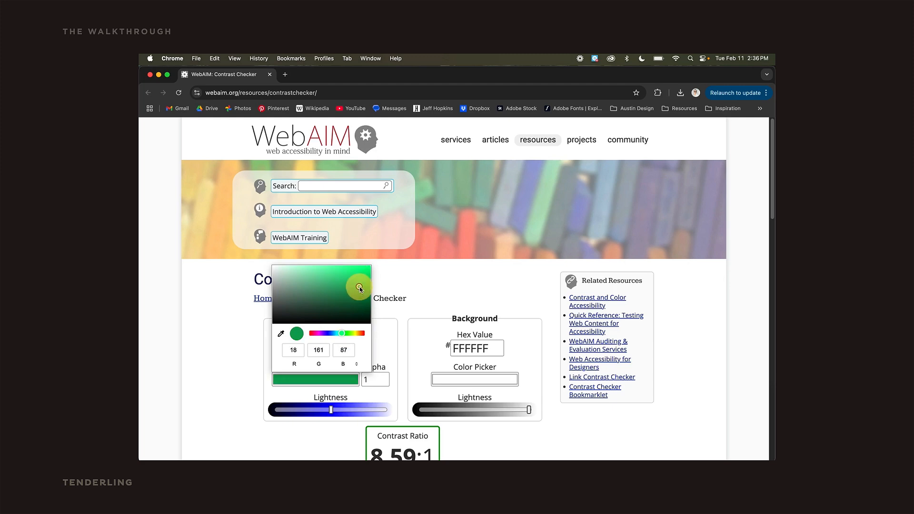
click(394, 354)
scroll(475, 397, down, 5)
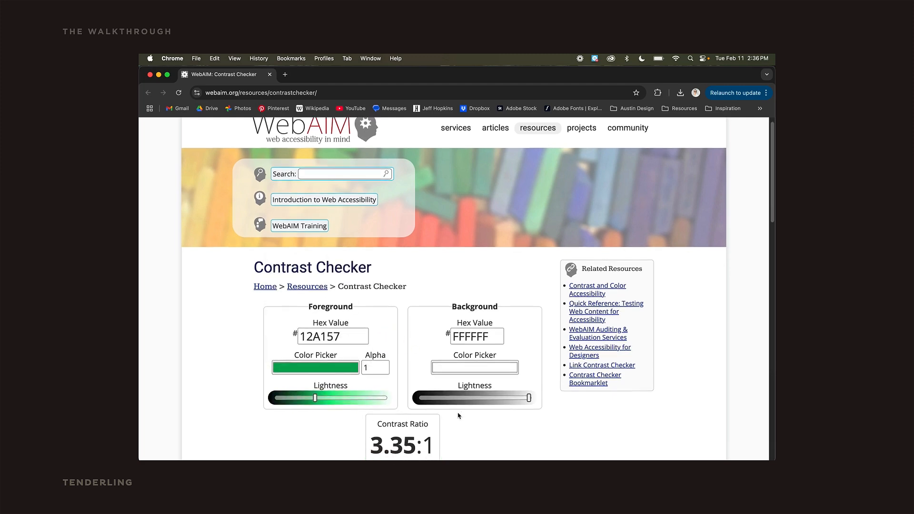
scroll(535, 388, down, 6)
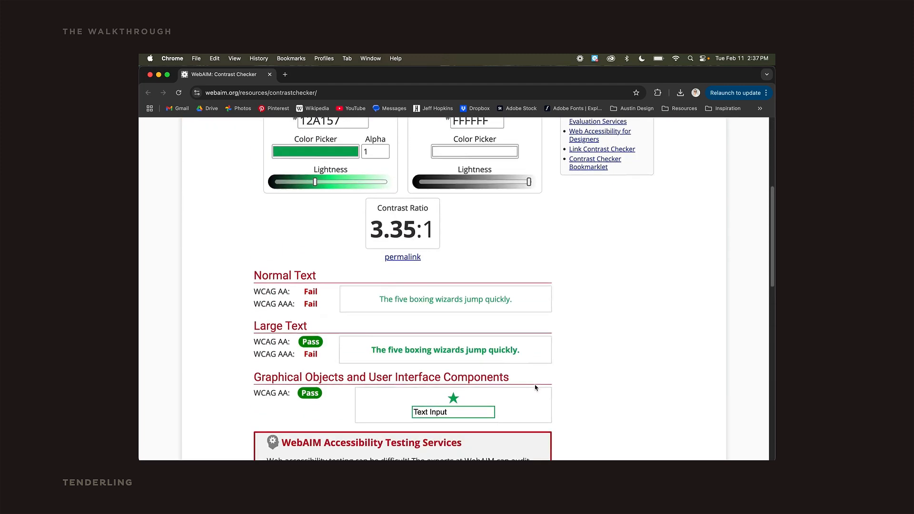